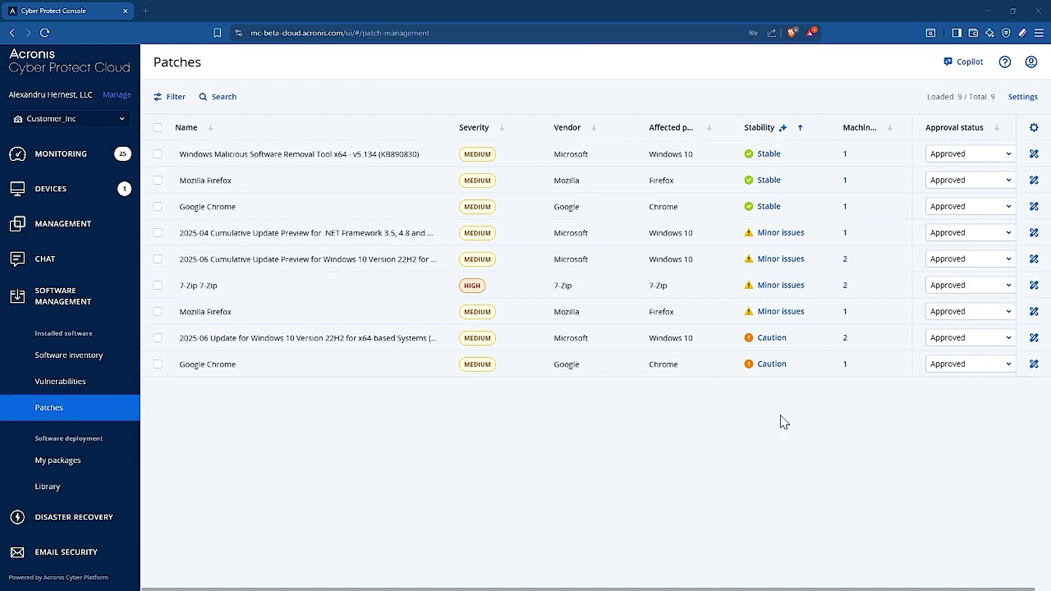
- Open the AI stability details for the Stable-rated Google Chrome patch
{"action": "left_click", "coordinate": [769, 207]}
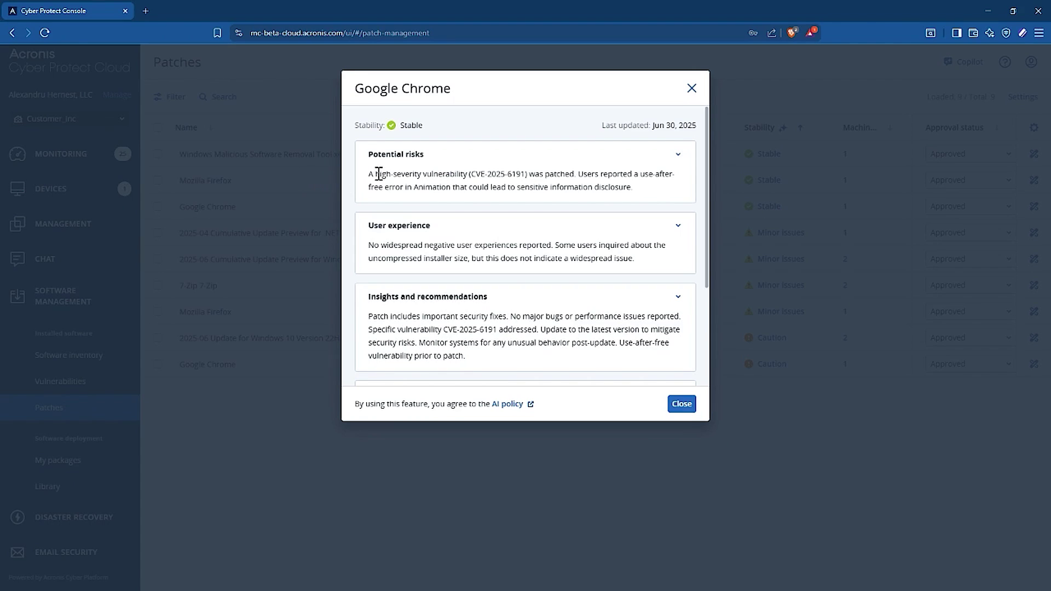
{"action": "mouse_move", "coordinate": [464, 297]}
{"action": "scroll", "coordinate": [442, 329], "scroll_direction": "down", "scroll_amount": 2}
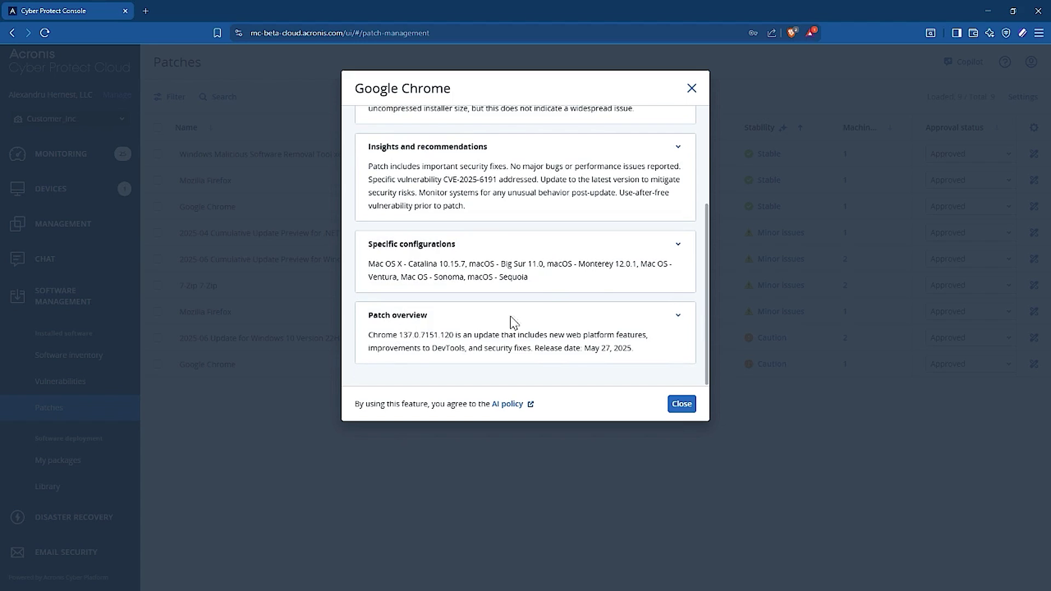
{"action": "scroll", "coordinate": [605, 279], "scroll_direction": "up", "scroll_amount": 2}
{"action": "scroll", "coordinate": [615, 276], "scroll_direction": "down", "scroll_amount": 1}
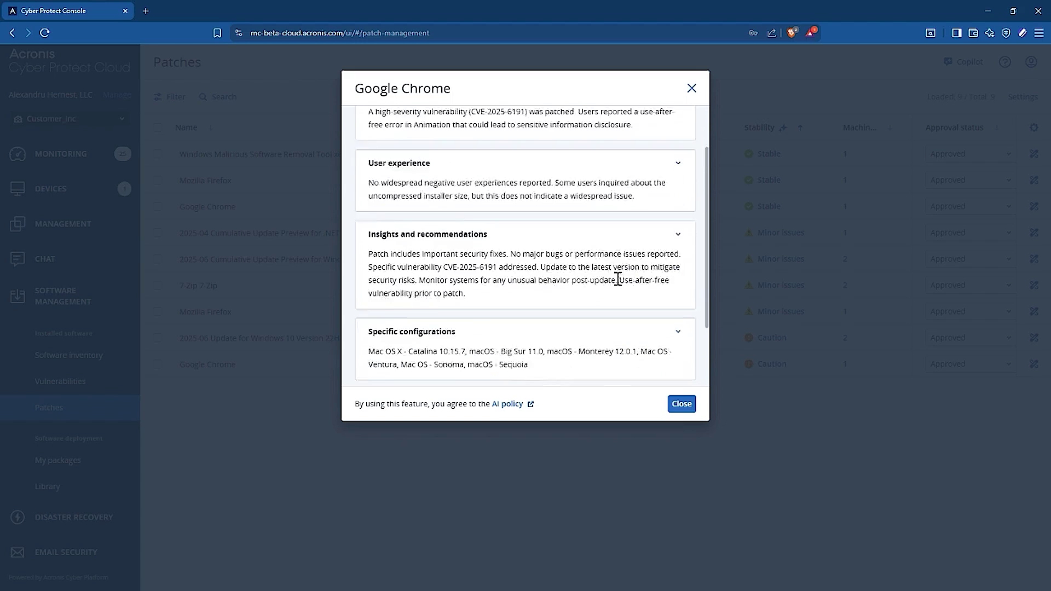
{"action": "scroll", "coordinate": [617, 277], "scroll_direction": "up", "scroll_amount": 2}
- Highlight the Jun 30, 2025 last-updated date, then close the Chrome stability report
{"action": "left_click_drag", "start_coordinate": [665, 126], "coordinate": [694, 126]}
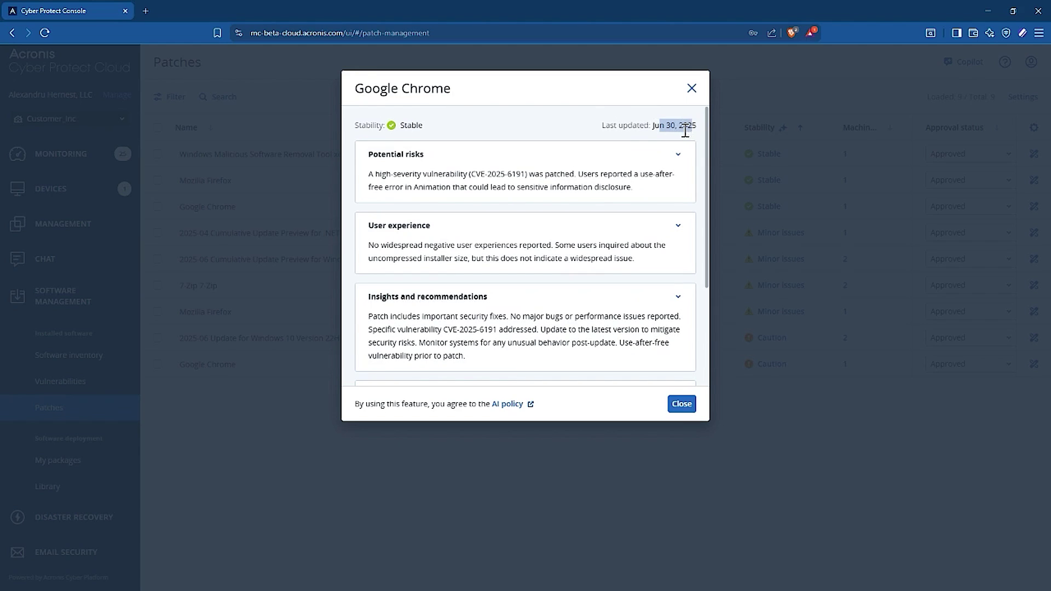
{"action": "left_click", "coordinate": [534, 124]}
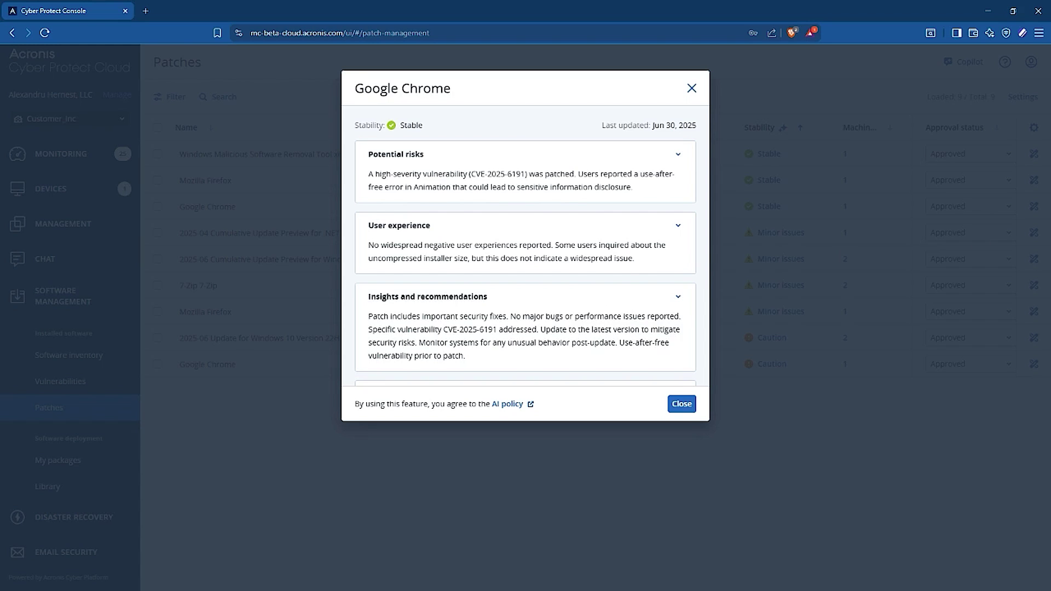
{"action": "key", "text": "Escape"}
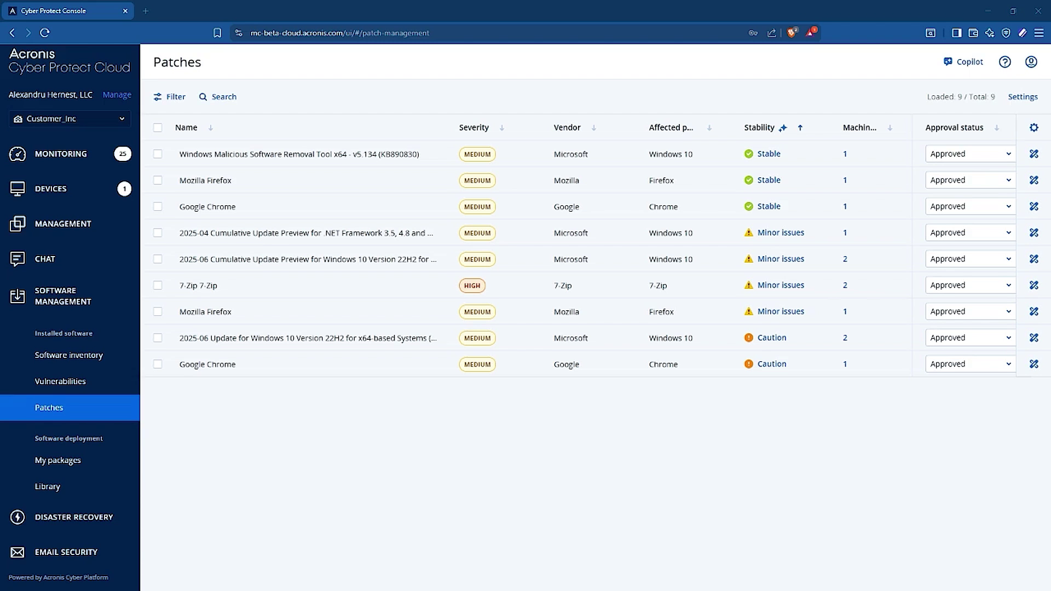